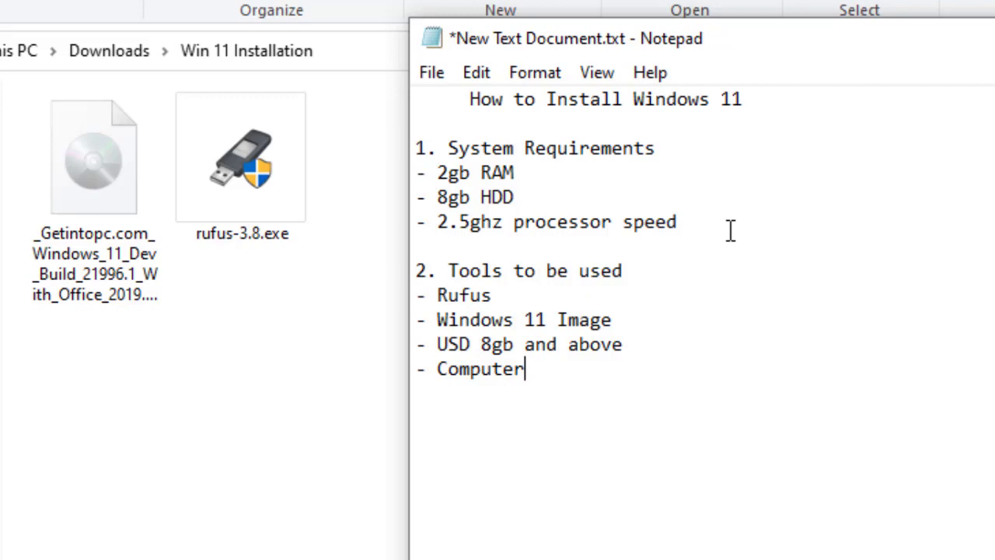
# Examine the Windows 11 system requirements and the list of tools to be used in the text document
pyautogui.click(530, 172)
pyautogui.moveTo(531, 172); pyautogui.dragTo(438, 172)
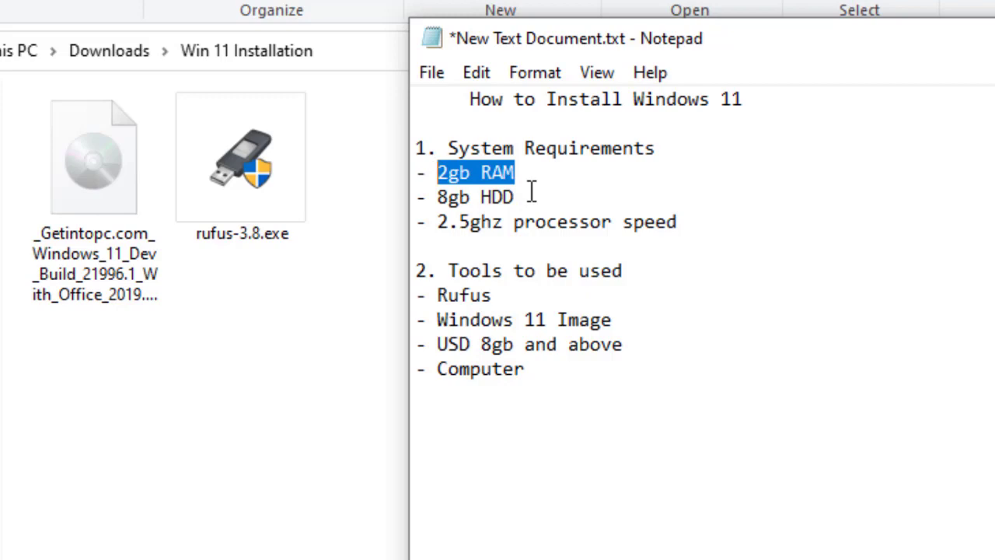
pyautogui.moveTo(530, 195); pyautogui.dragTo(429, 197)
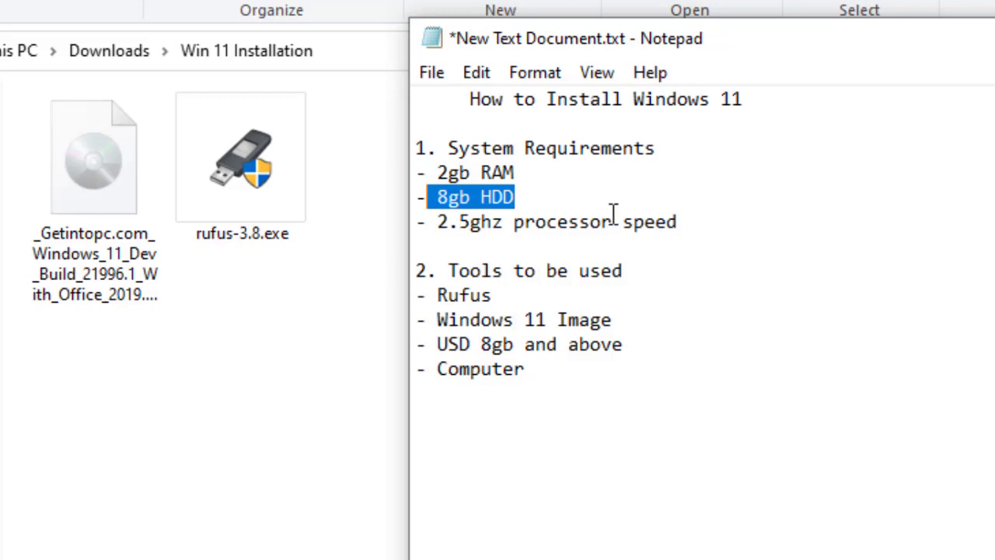
pyautogui.moveTo(696, 220); pyautogui.dragTo(440, 235)
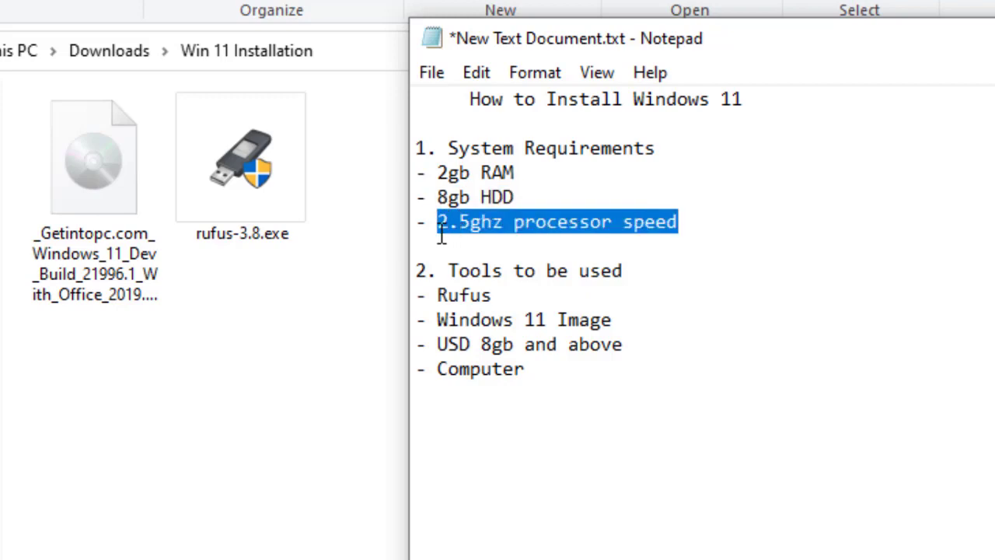
pyautogui.click(761, 156)
pyautogui.click(697, 219)
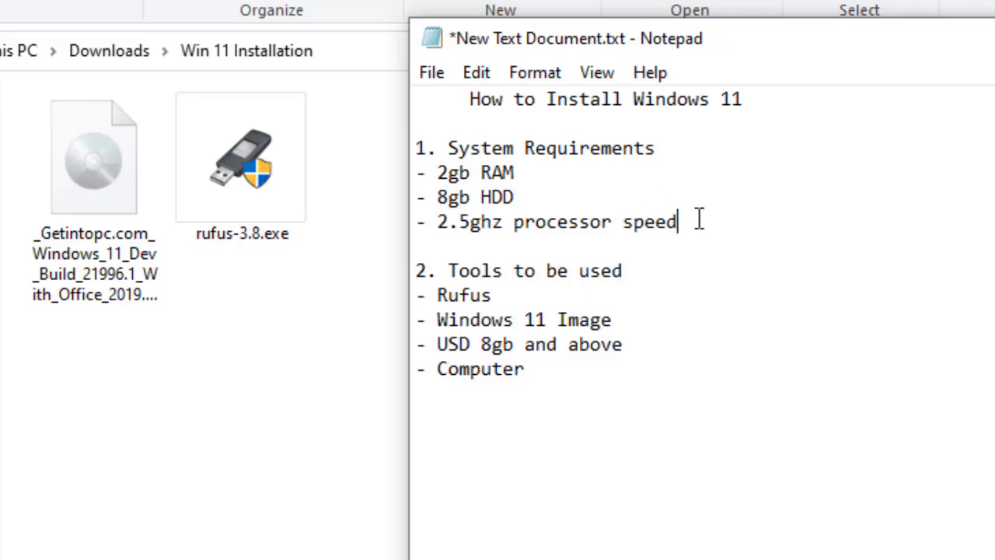
pyautogui.moveTo(668, 220); pyautogui.dragTo(434, 174)
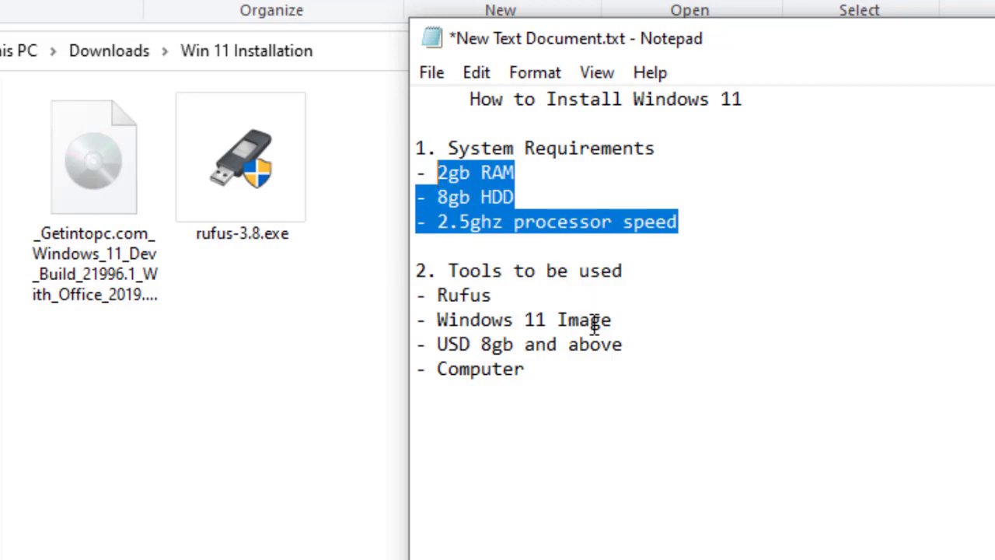
pyautogui.moveTo(546, 368); pyautogui.dragTo(437, 302)
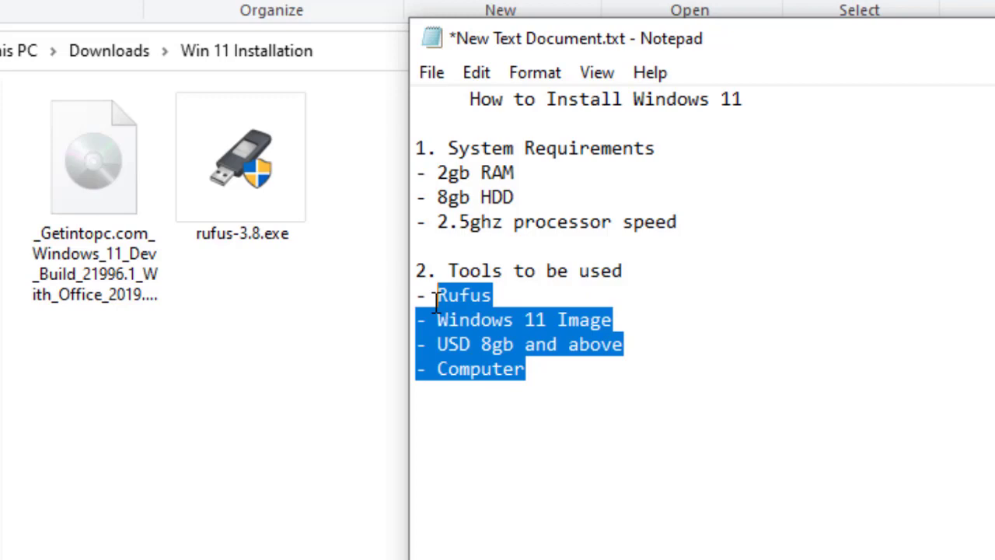
pyautogui.click(622, 314)
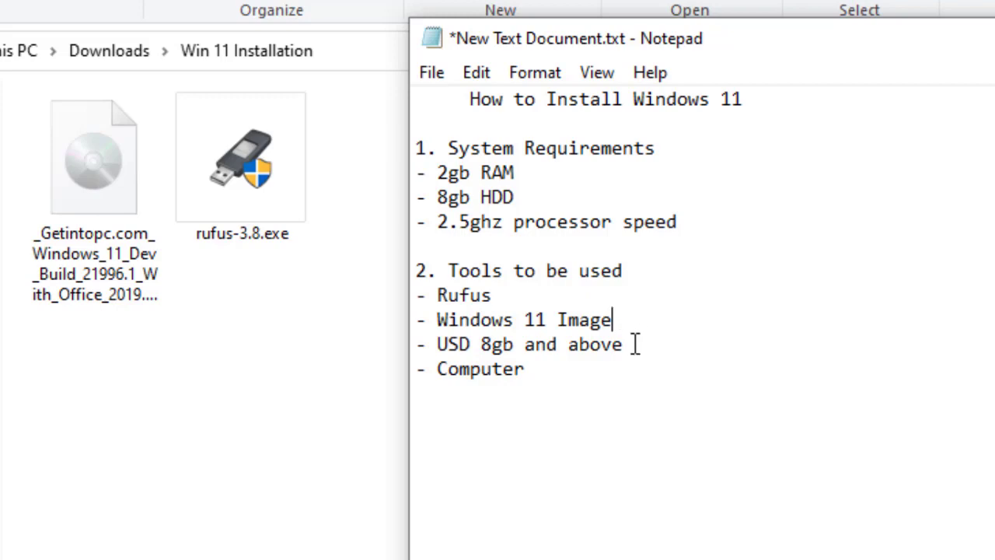
# Insert the word "Drive" after "USD" in the "8gb and above" line of the tools list
pyautogui.click(472, 343)
pyautogui.write('Dri')
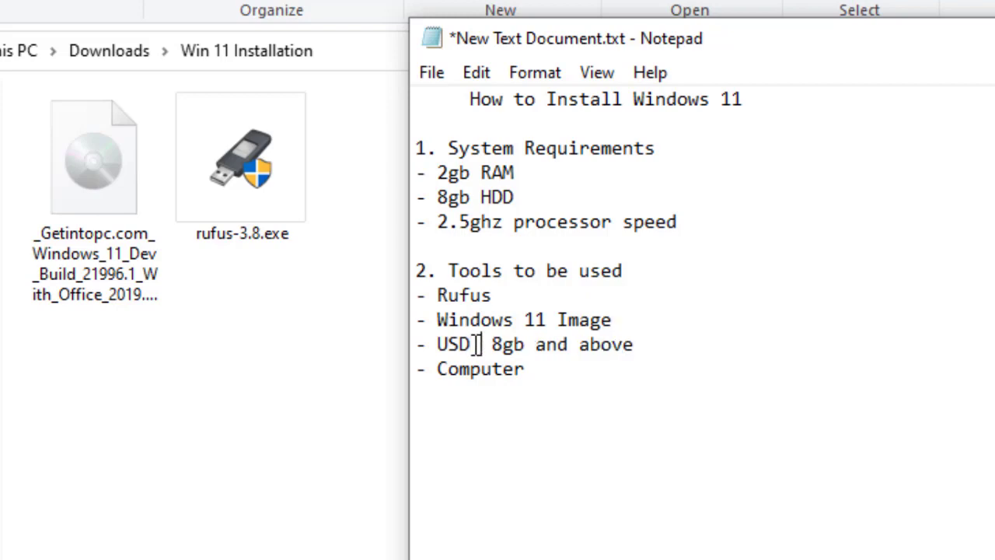
pyautogui.write('ve')
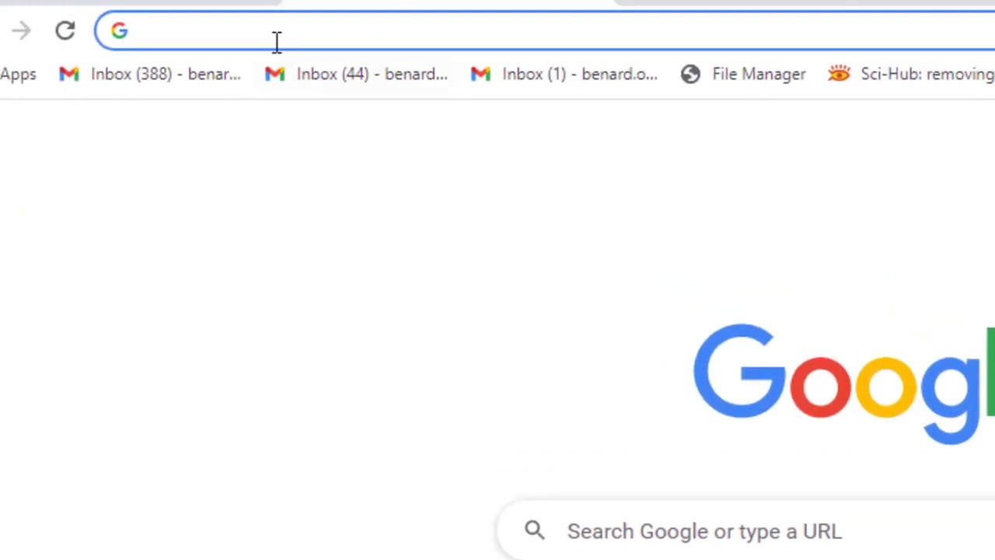
# Search Google for "rufus download" in the Chrome browser
pyautogui.write('r')
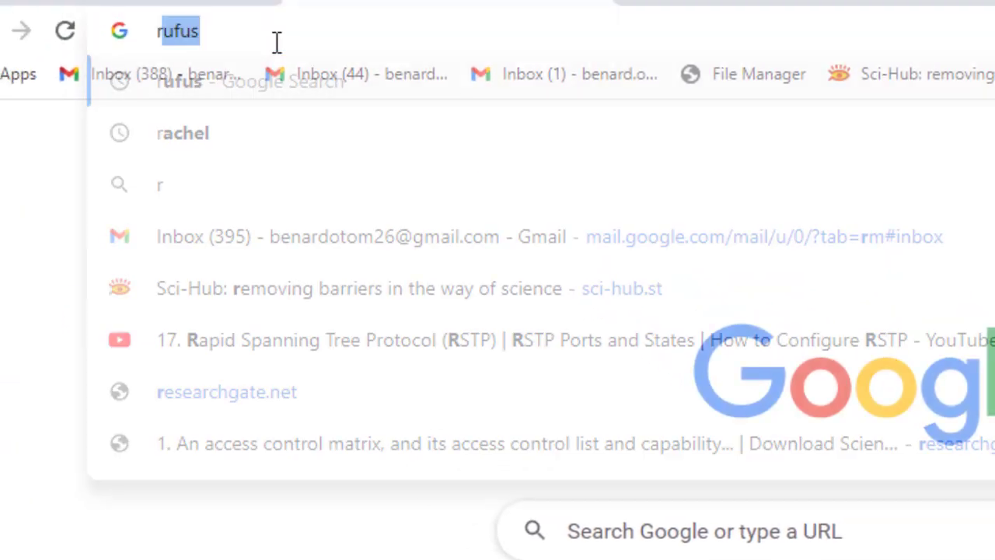
pyautogui.write('ufus ')
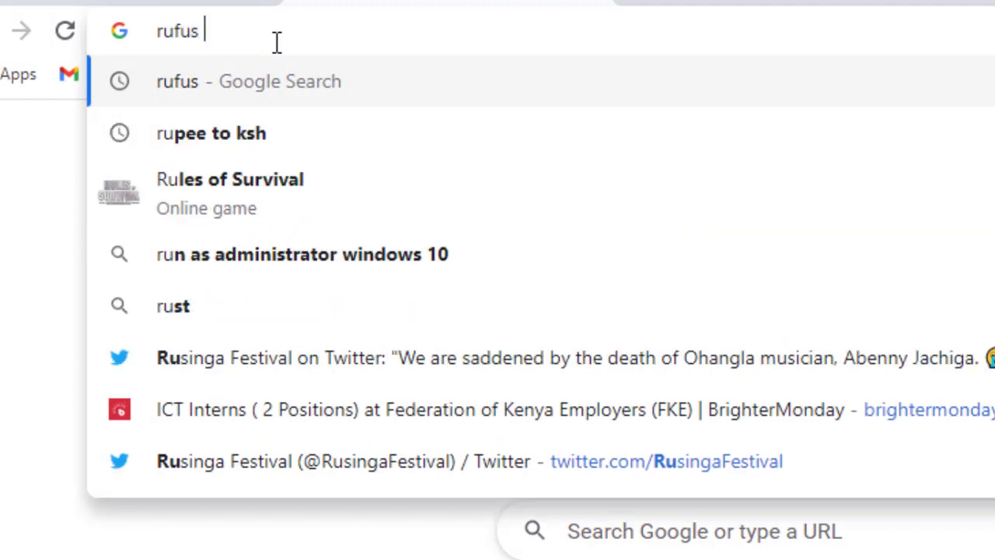
pyautogui.write('downloa')
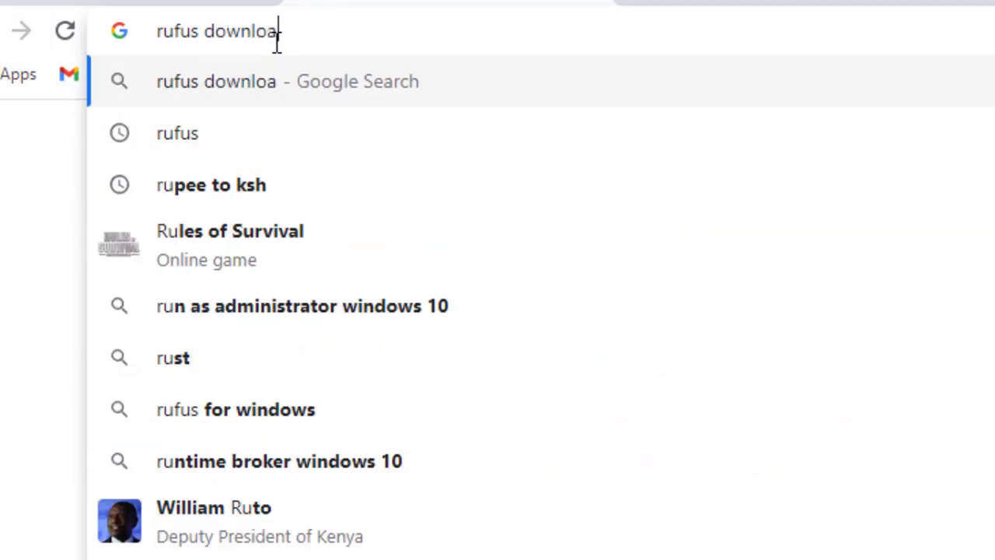
pyautogui.write('d')
pyautogui.press('Return')
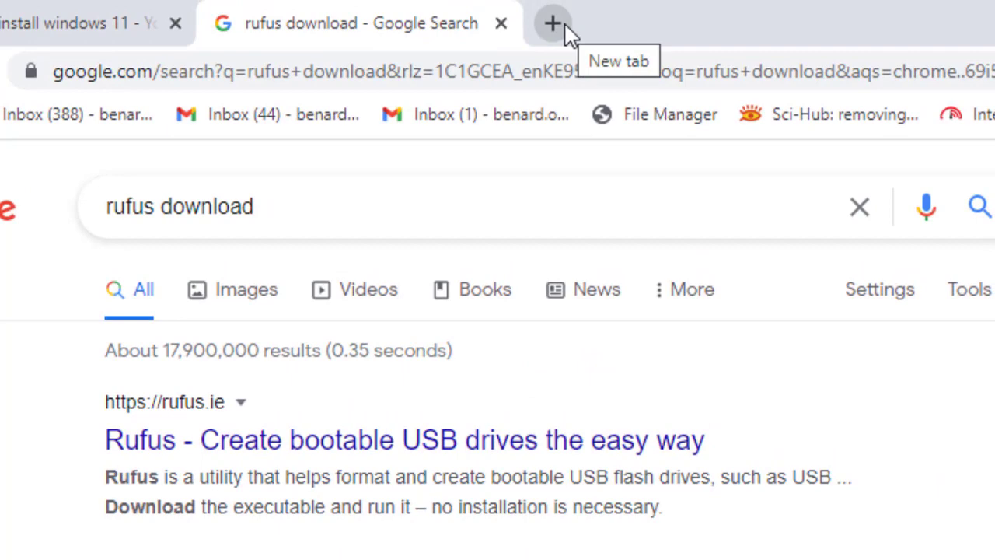
# Open getintopc.com in a new browser tab and search the site for "windows 11"
pyautogui.click(560, 26)
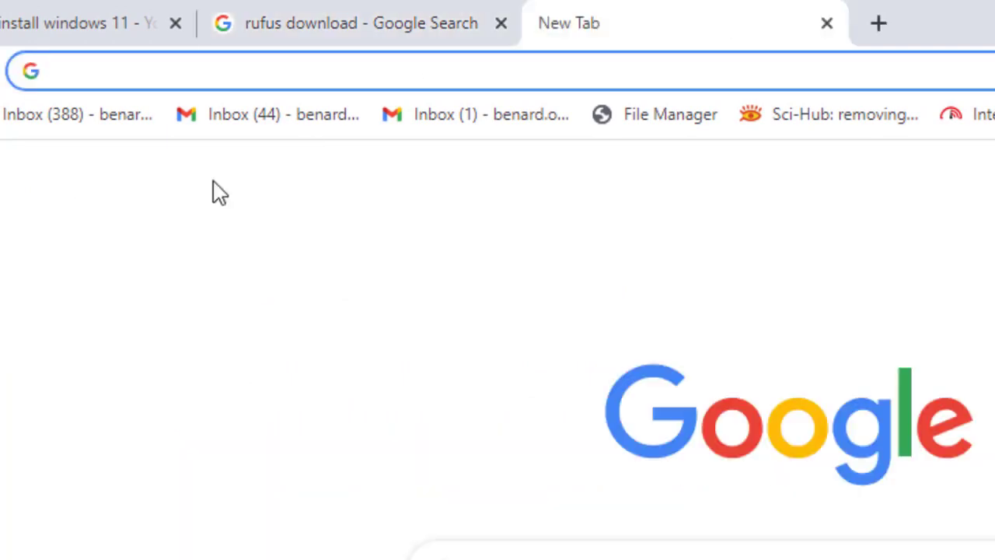
pyautogui.write('get')
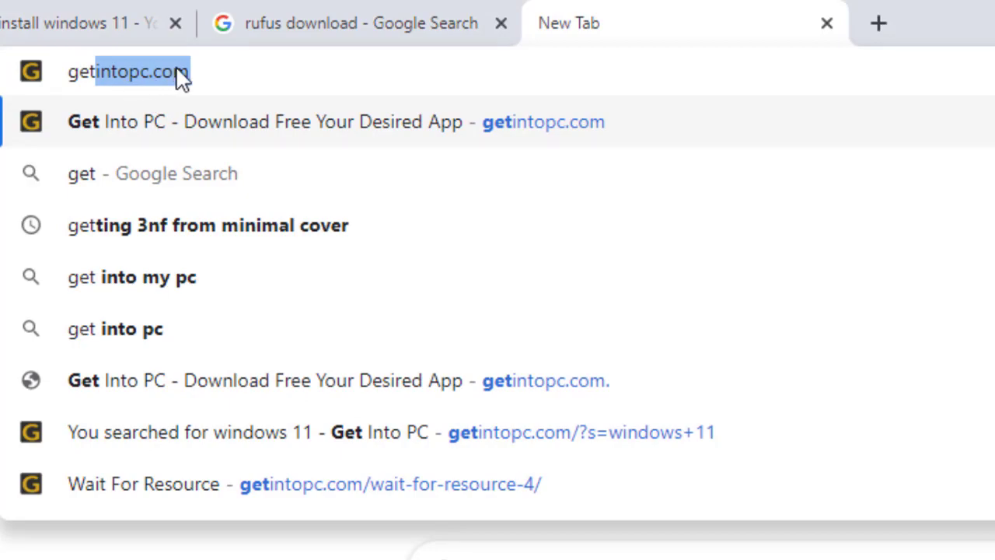
pyautogui.press('Return')
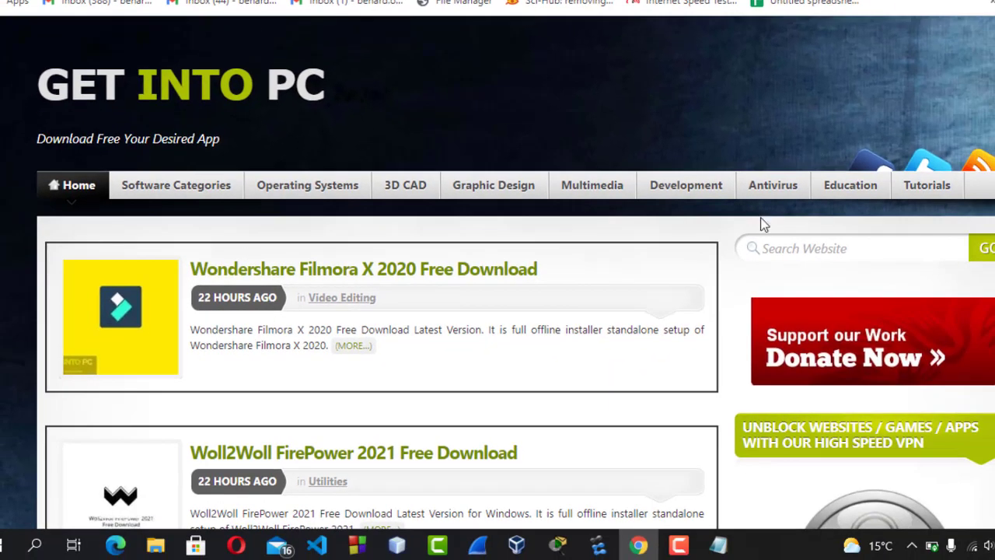
pyautogui.click(817, 249)
pyautogui.write('win')
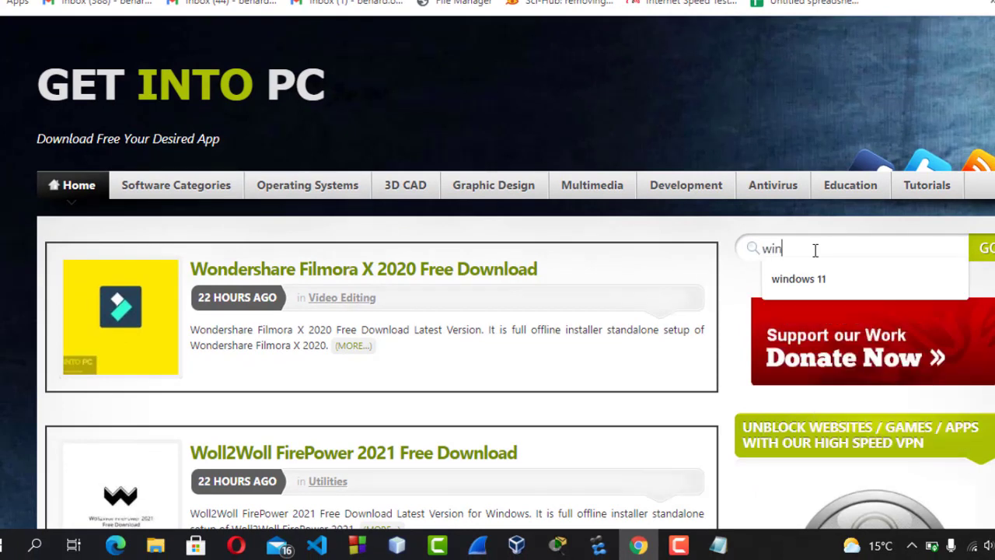
pyautogui.write('do')
pyautogui.click(817, 277)
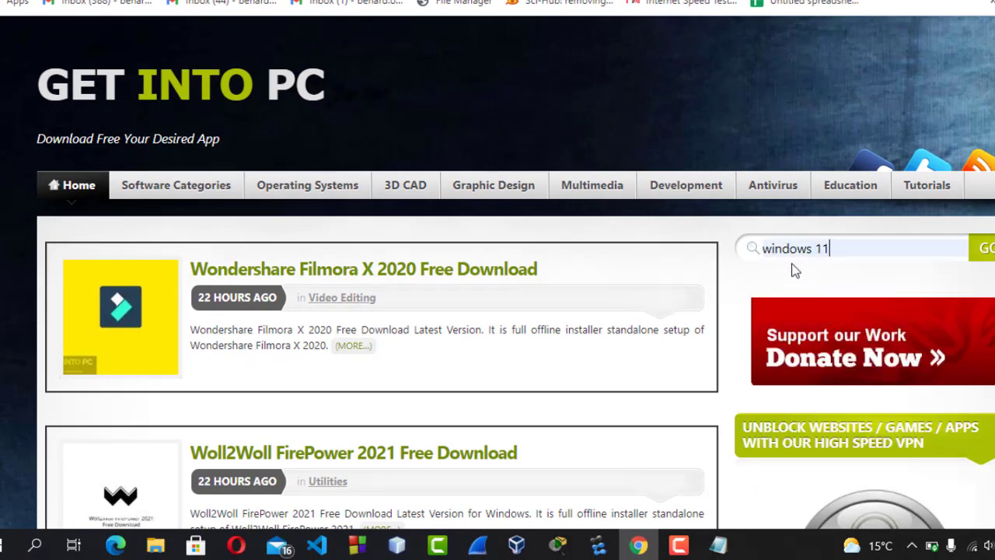
pyautogui.click(986, 254)
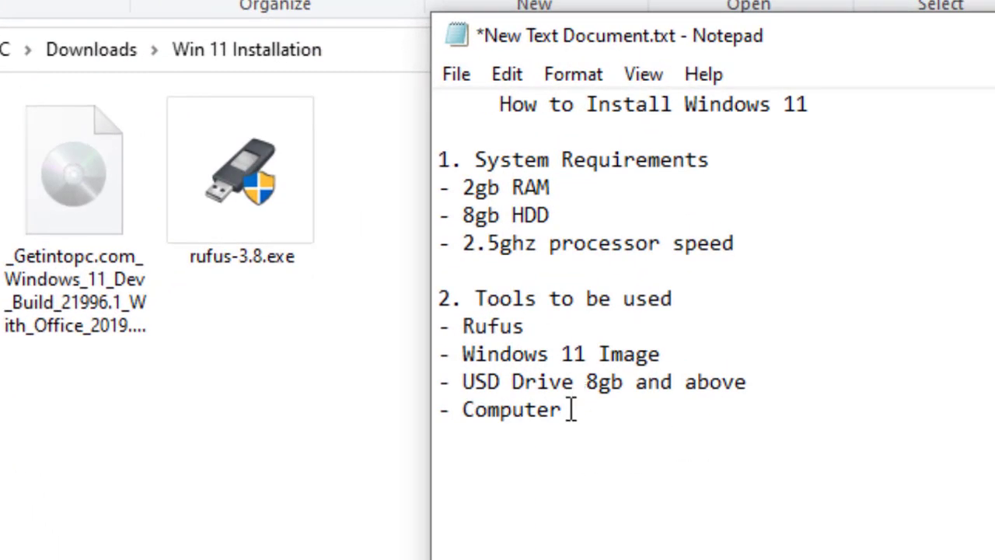
# Launch rufus-3.8.exe from the Win 11 Installation folder and move its window aside
pyautogui.moveTo(571, 409); pyautogui.dragTo(439, 163)
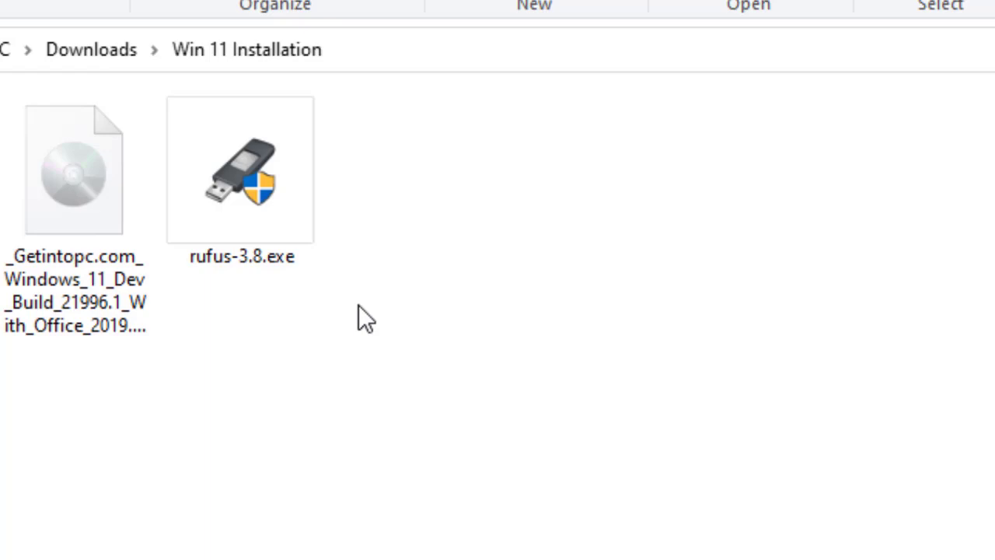
pyautogui.moveTo(220, 203)
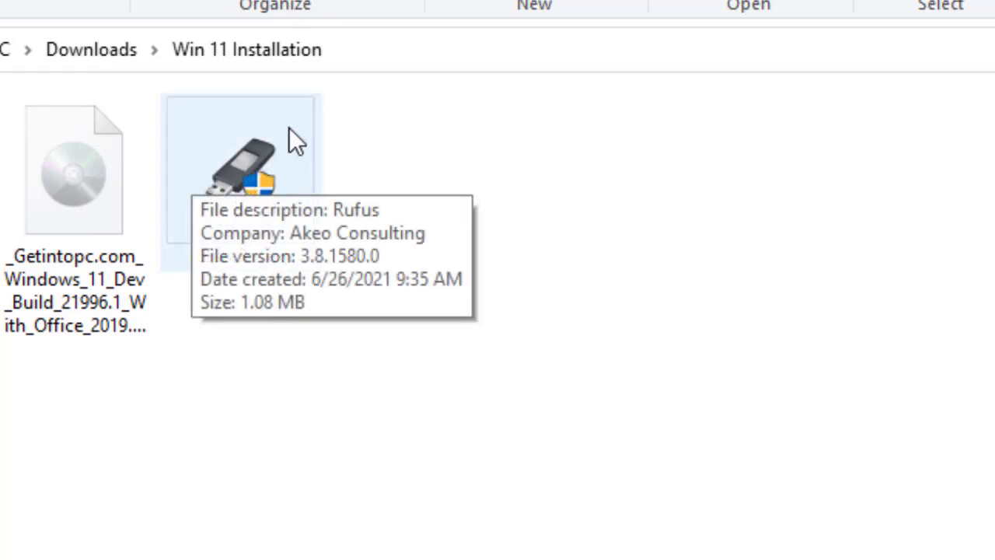
pyautogui.click(243, 161)
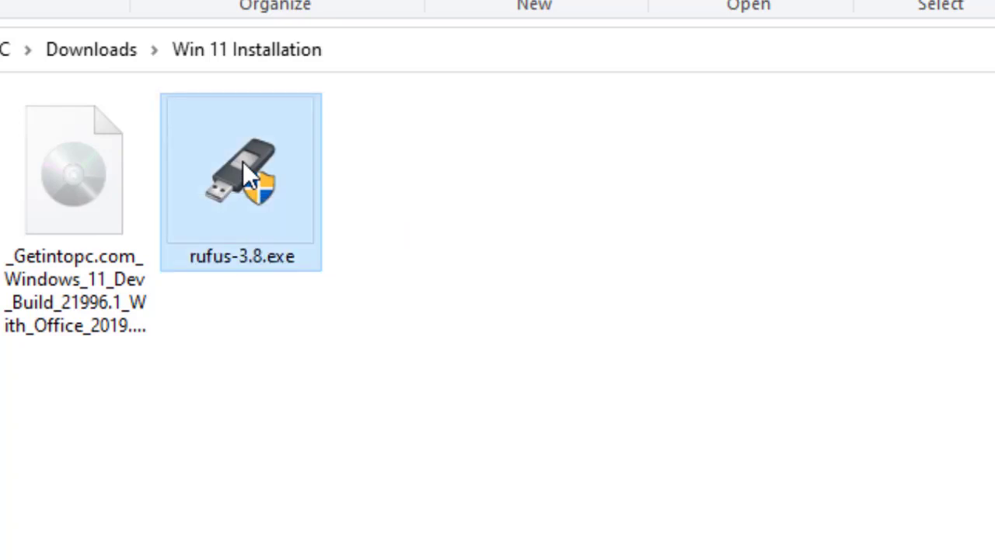
pyautogui.doubleClick(242, 161)
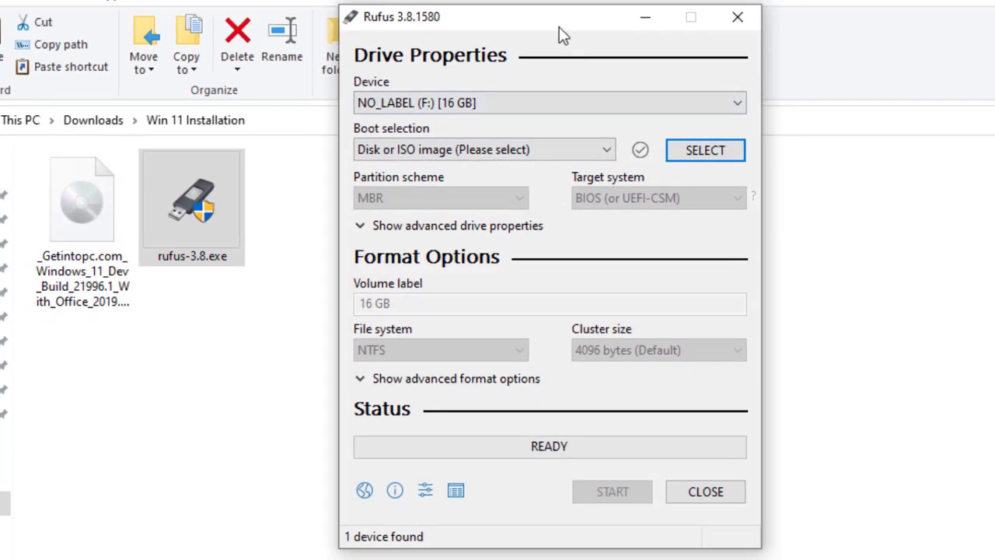
pyautogui.moveTo(560, 26); pyautogui.dragTo(453, 33)
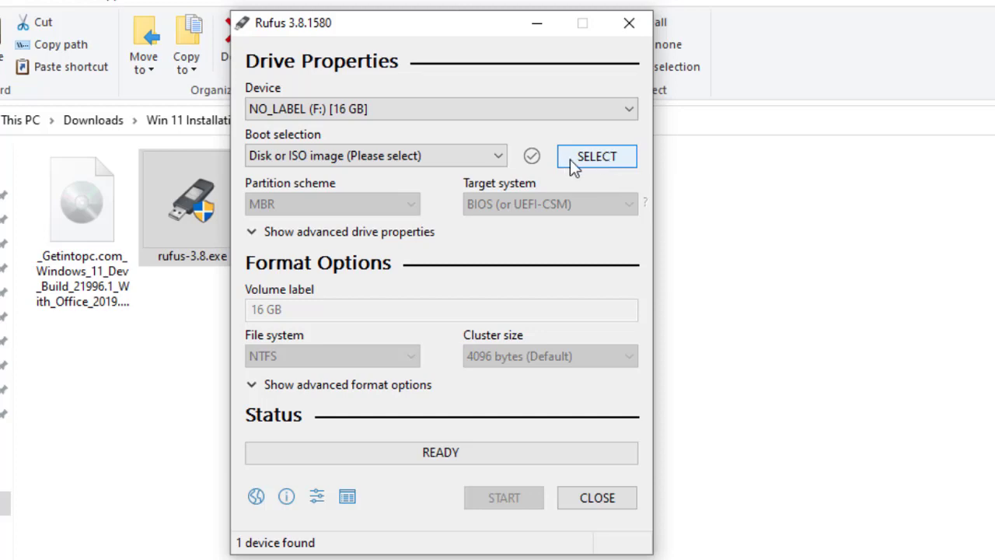
# Load the Getintopc Windows 11 Dev Build 21996.1 disc image from Downloads > Win 11 Installation as the boot selection
pyautogui.click(596, 160)
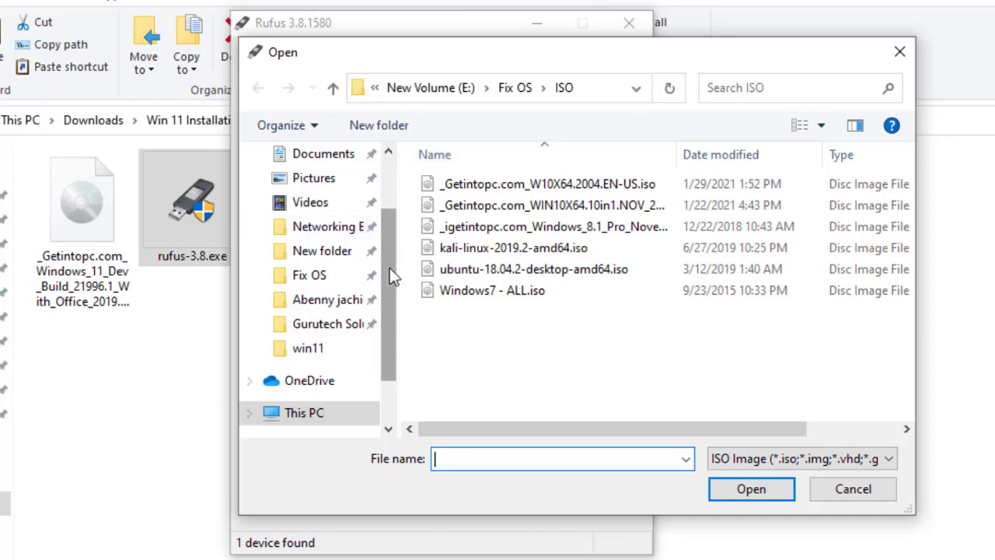
pyautogui.moveTo(389, 267); pyautogui.dragTo(385, 187)
pyautogui.click(339, 219)
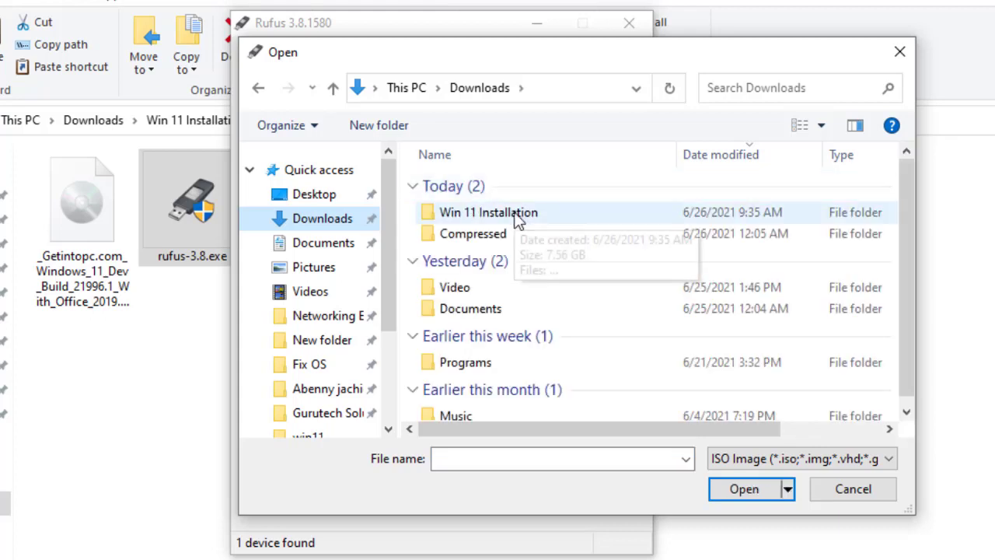
pyautogui.doubleClick(517, 216)
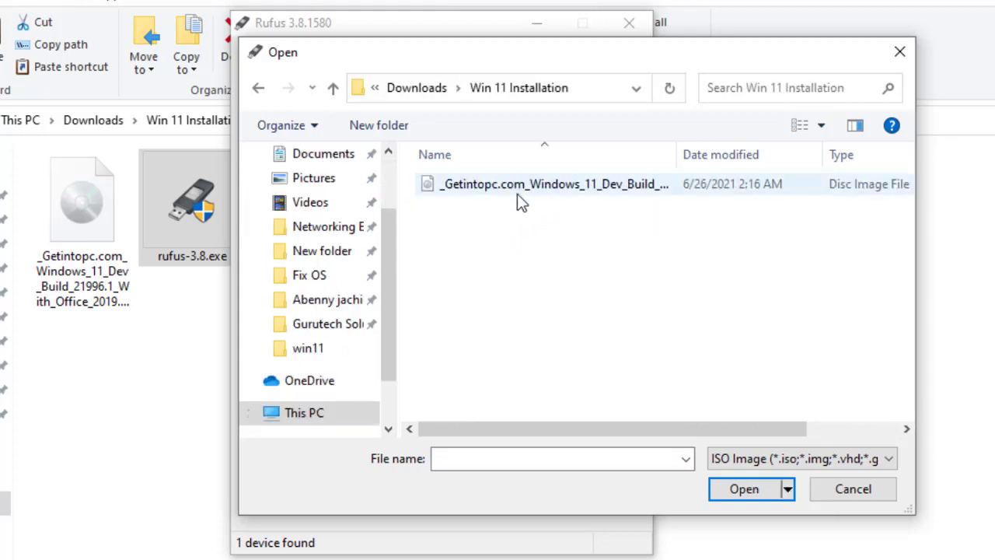
pyautogui.click(585, 185)
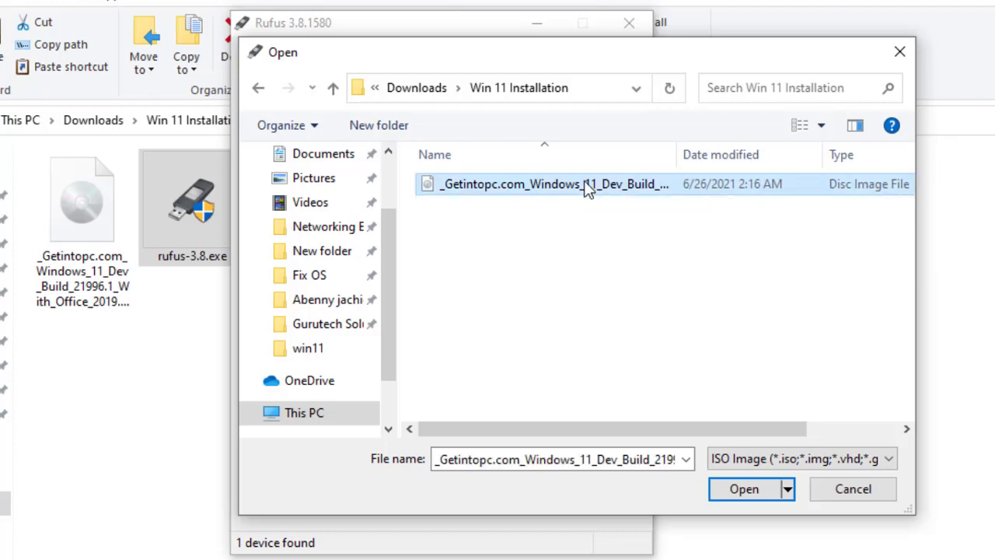
pyautogui.click(744, 490)
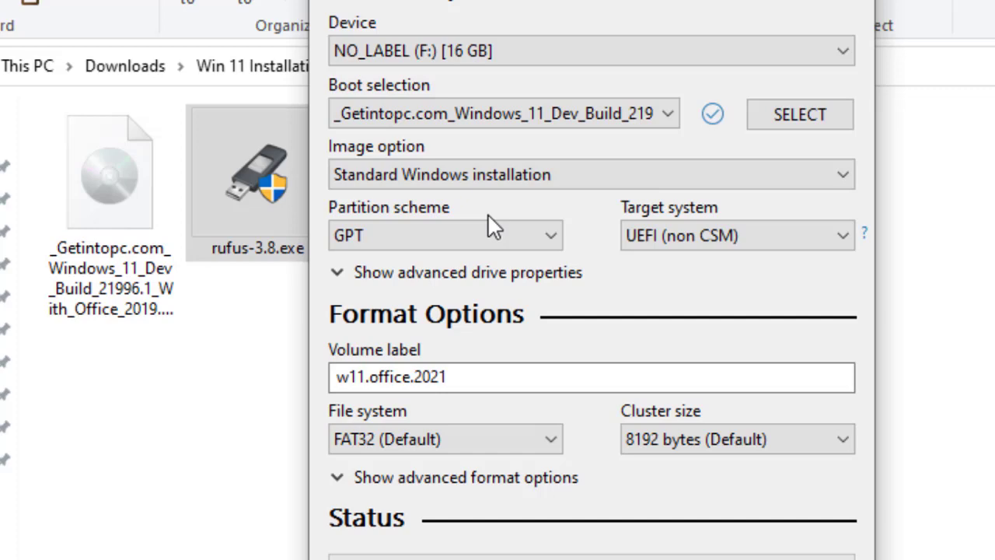
# Set the partition scheme to MBR and start writing the image to the 16 GB USB drive, accepting the erasure of its data
pyautogui.click(540, 234)
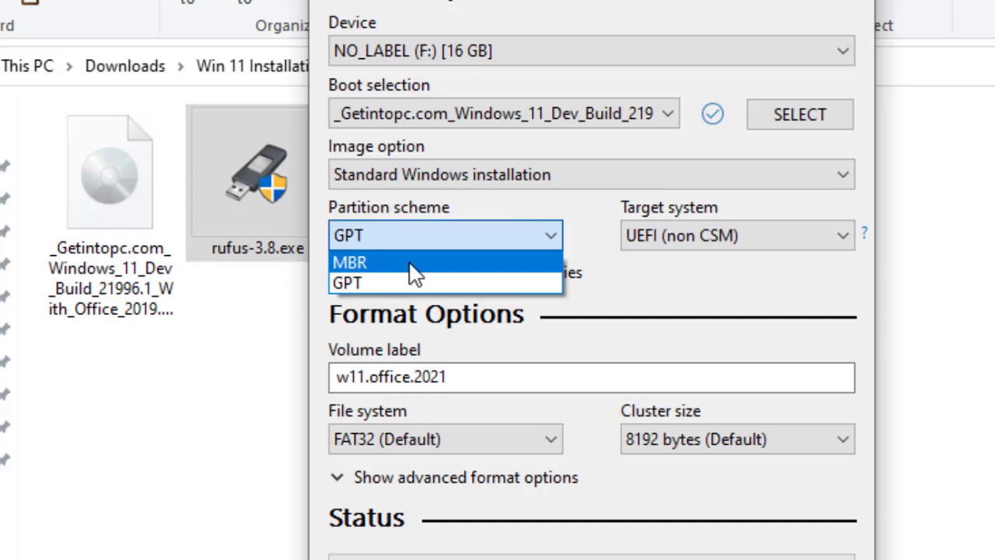
pyautogui.click(412, 265)
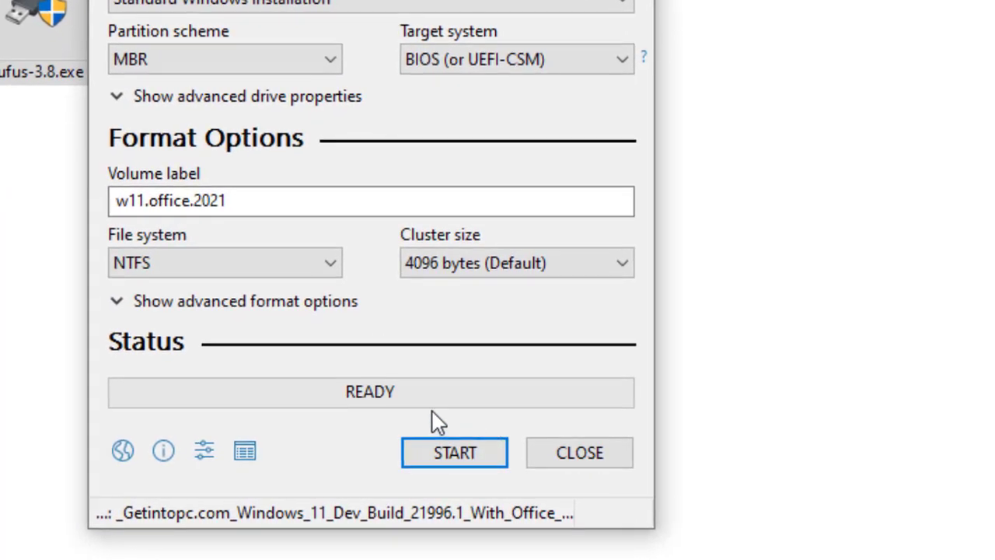
pyautogui.click(441, 458)
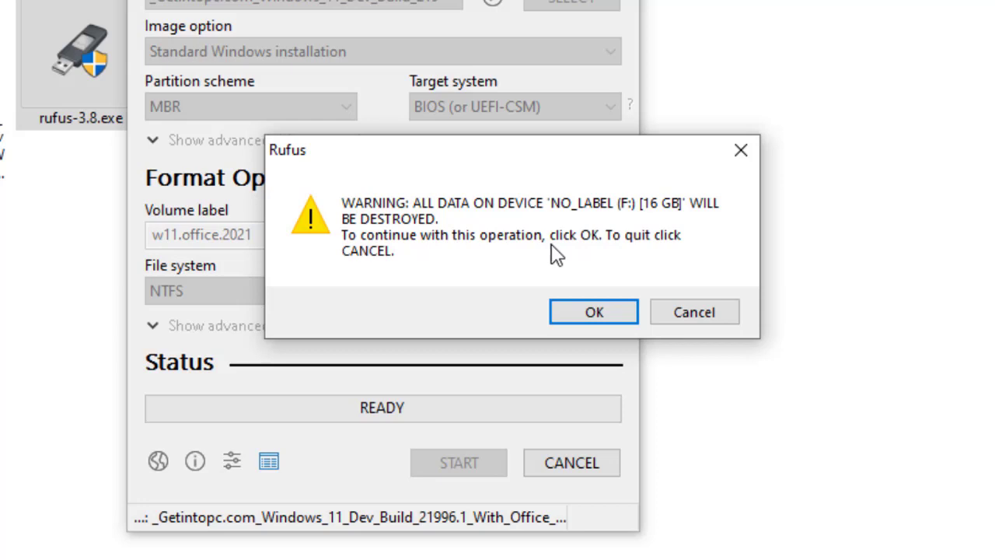
pyautogui.click(587, 315)
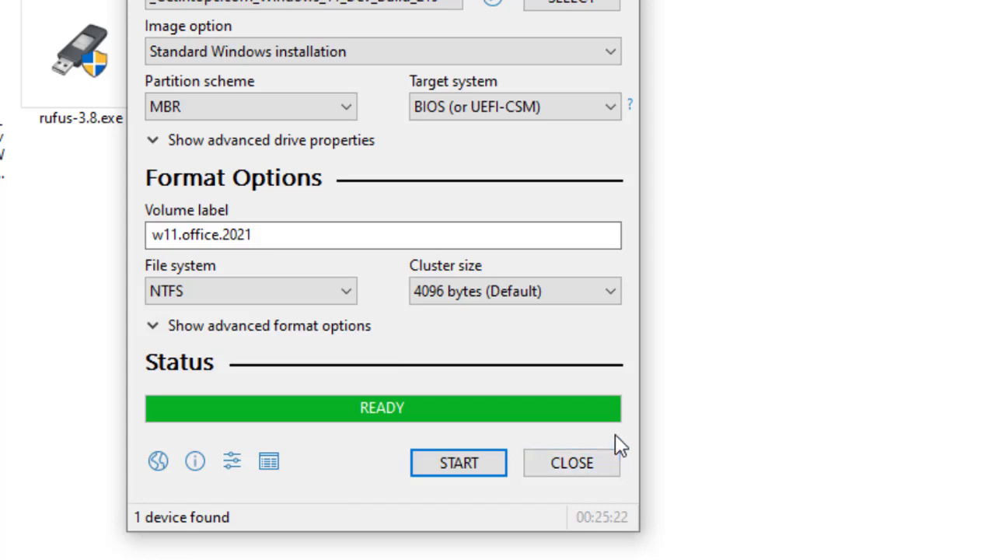
# Close Rufus and bring up the Windows shutdown dialog from the desktop
pyautogui.click(574, 468)
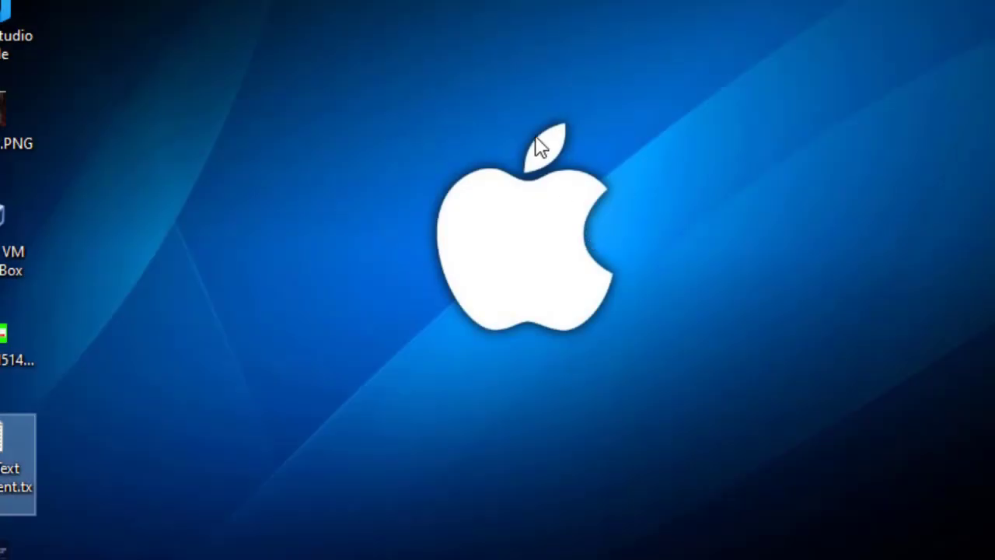
pyautogui.hotkey('alt', 'F4')
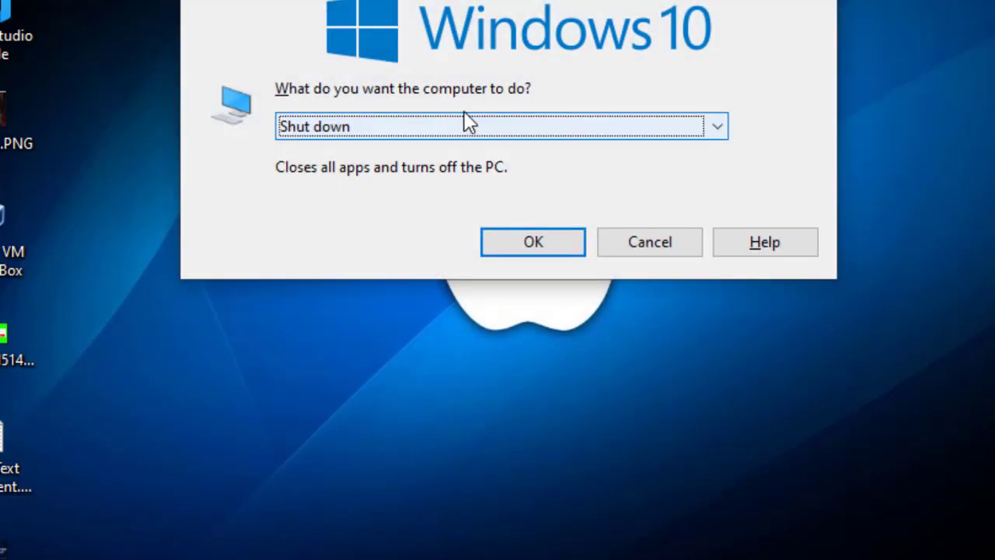